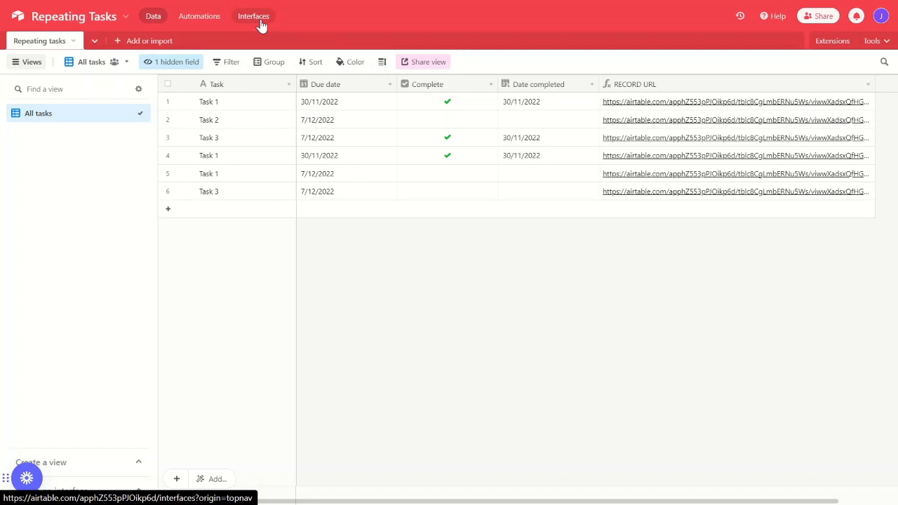
Step: Start building a new interface for the Repeating Tasks base and name it "Task management"
left_click(260, 24)
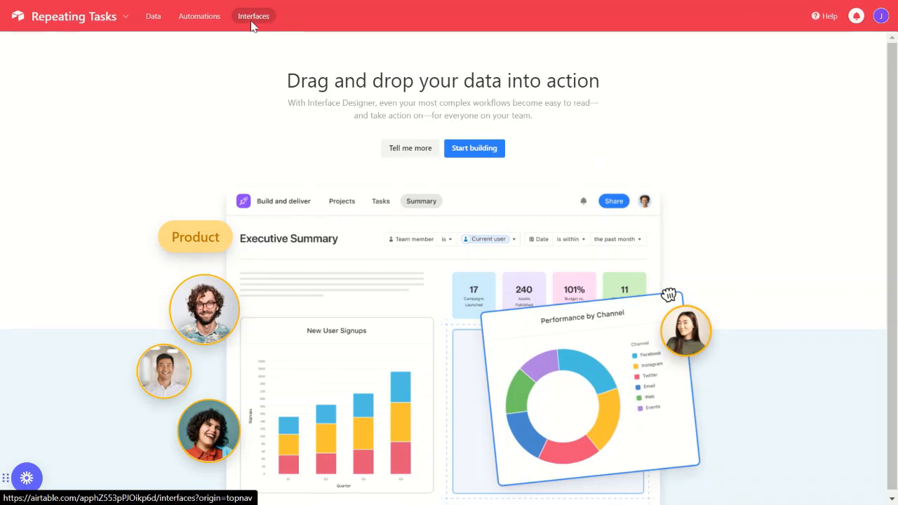
left_click(475, 148)
left_click(377, 206)
double_click(376, 206)
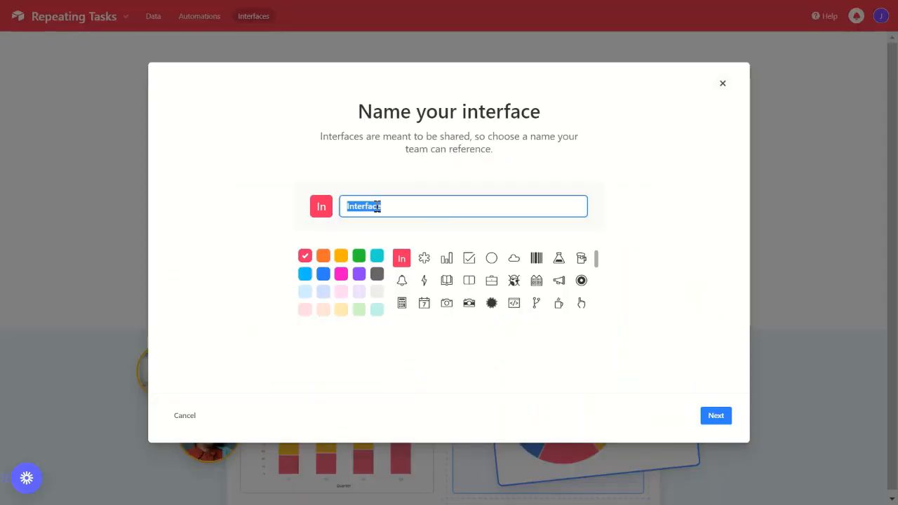
type("Task managem")
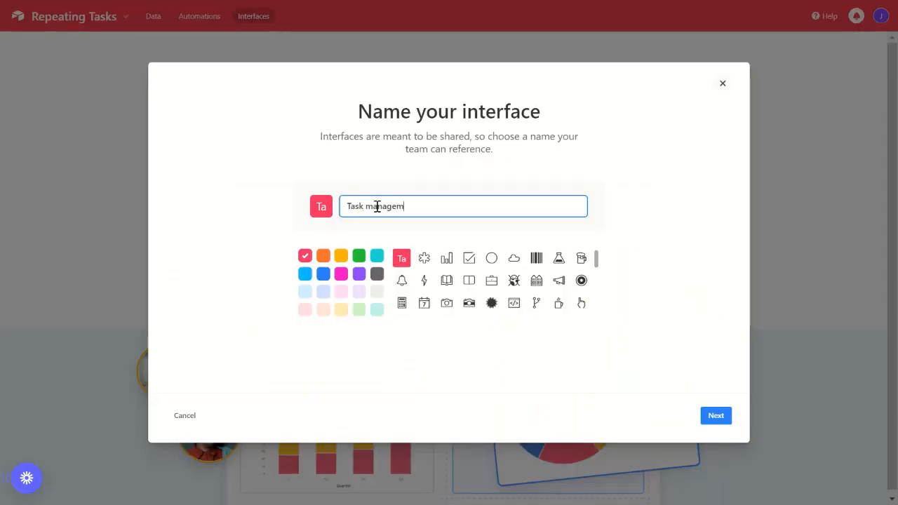
type("ent")
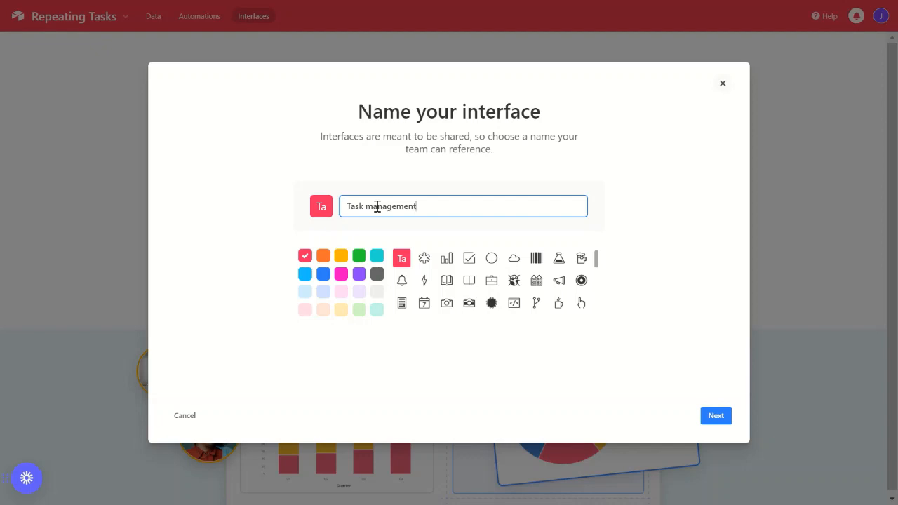
left_click(715, 416)
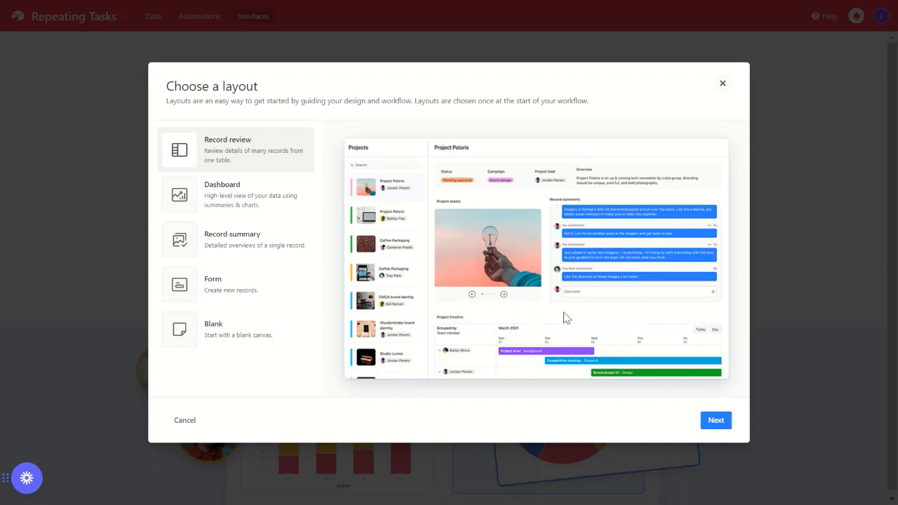
Step: Create a Record review page connected to the Repeating tasks table with the default elements, and name it "Task management"
left_click(715, 420)
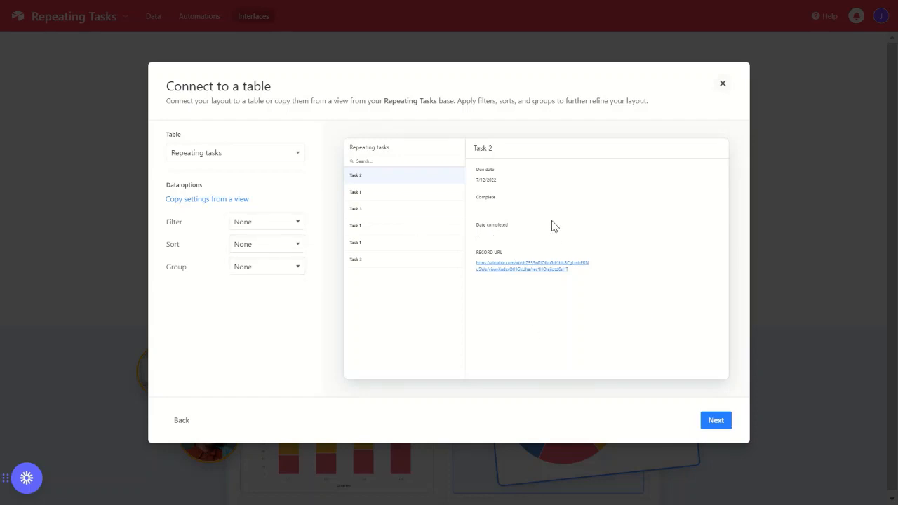
left_click(714, 420)
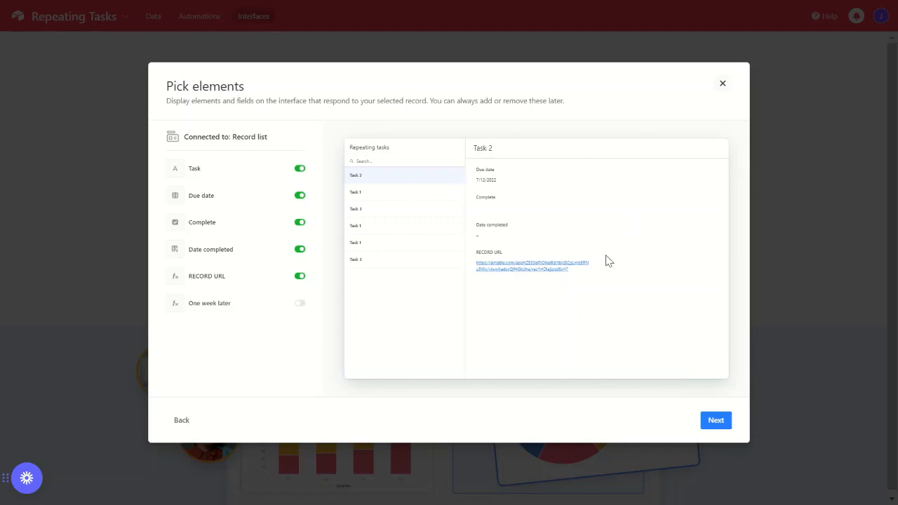
left_click(713, 422)
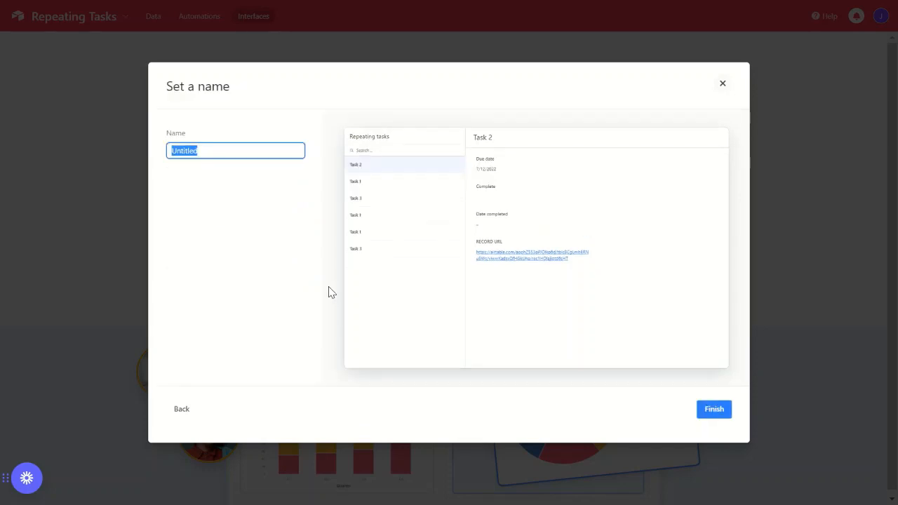
type("Task management")
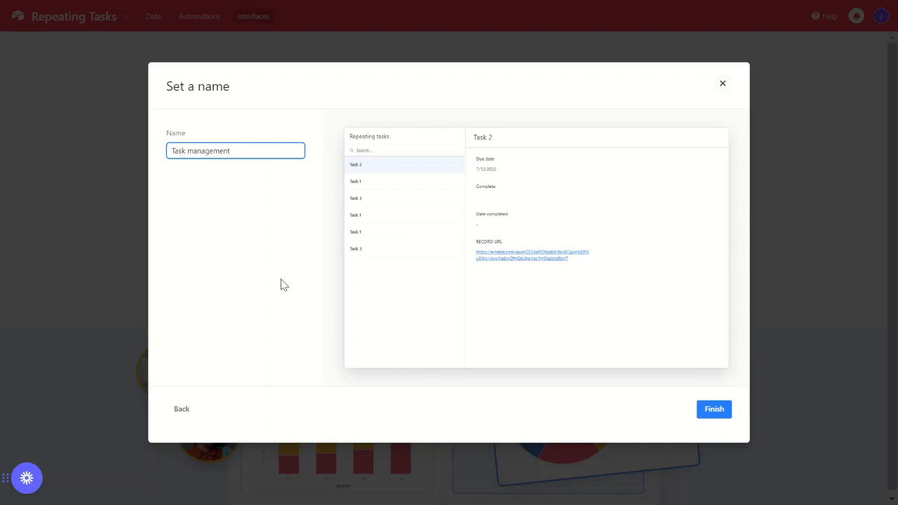
left_click(714, 411)
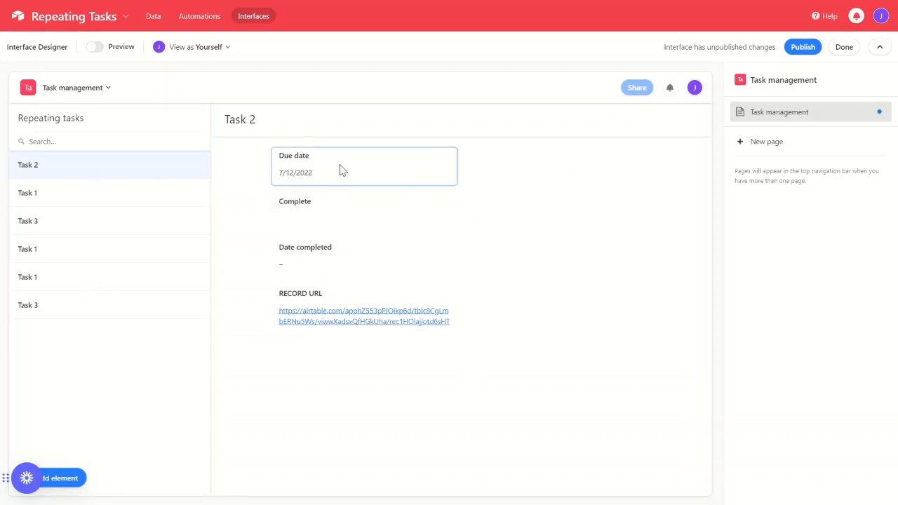
Step: Browse several task records in the record list to inspect their details
left_click(82, 199)
left_click(84, 220)
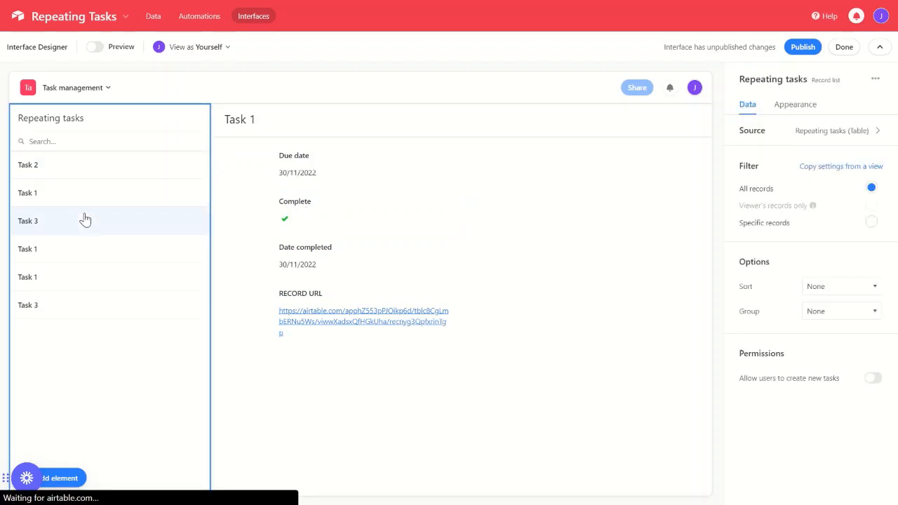
left_click(87, 248)
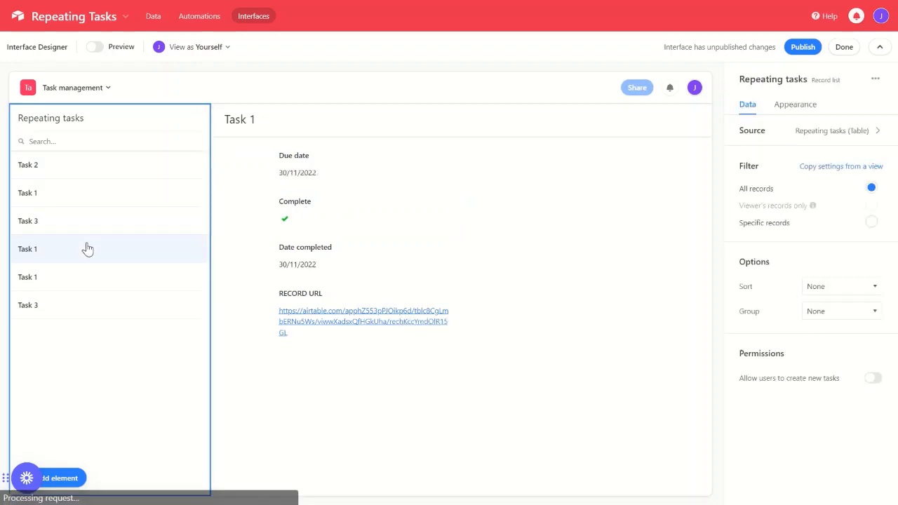
left_click(104, 280)
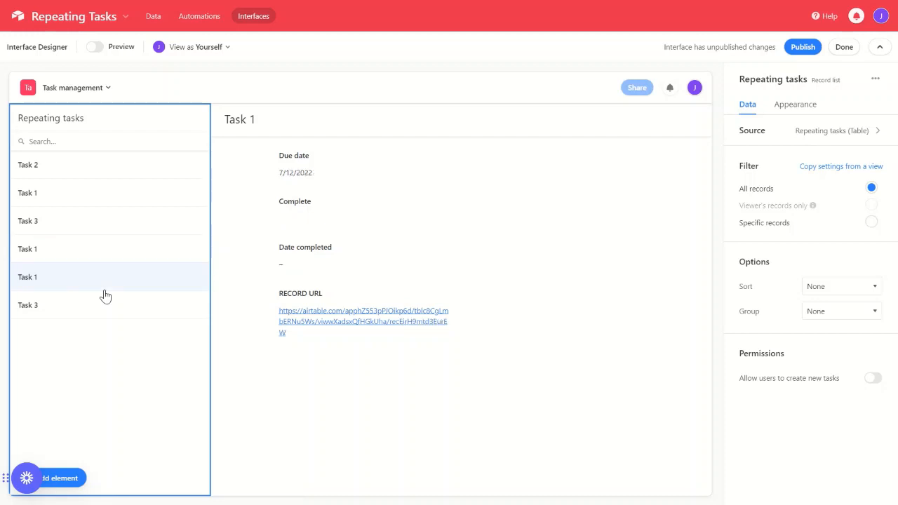
left_click(389, 394)
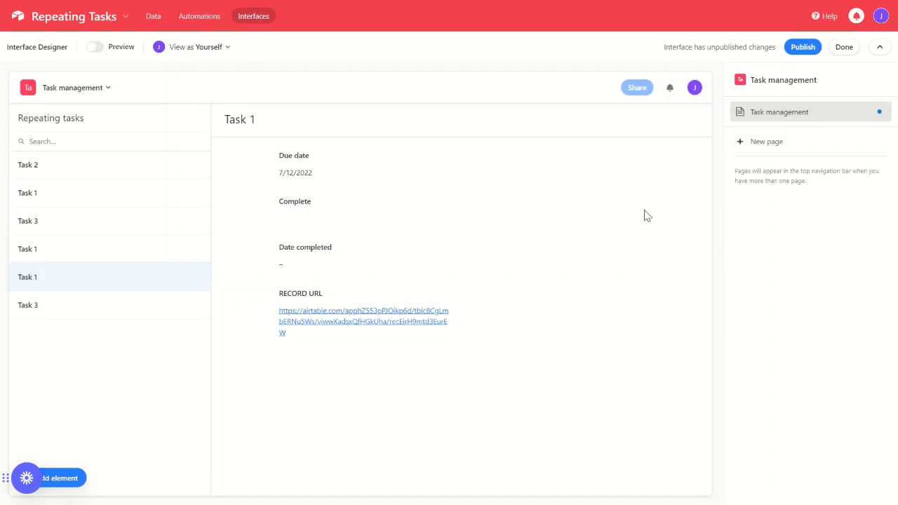
Step: Add a new page with the Blank layout to the interface
left_click(775, 145)
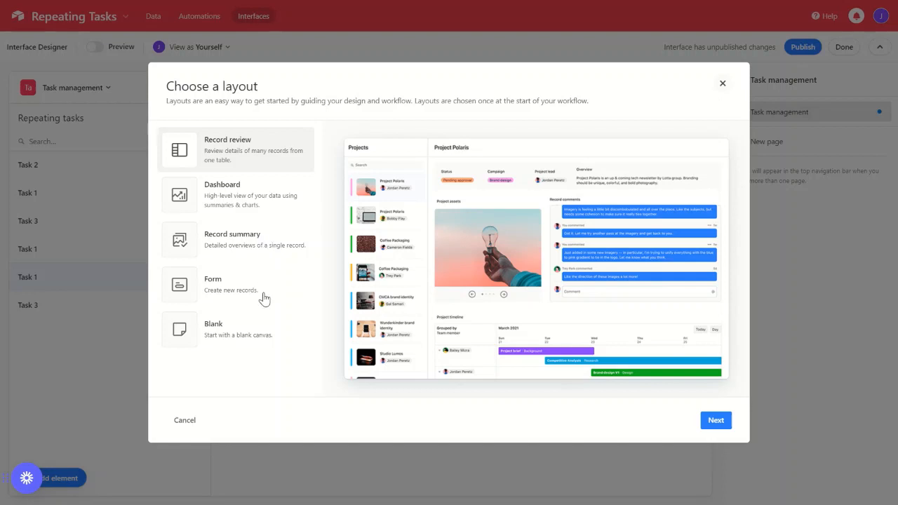
left_click(272, 339)
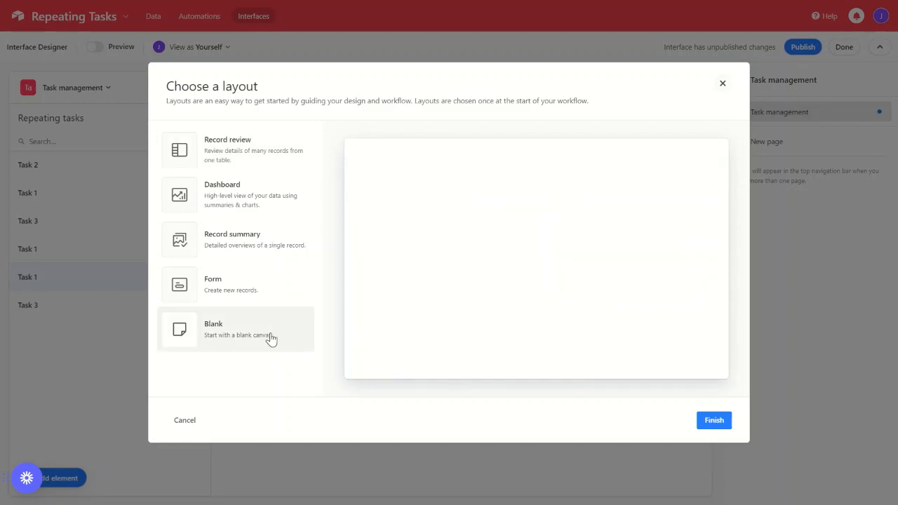
left_click(707, 421)
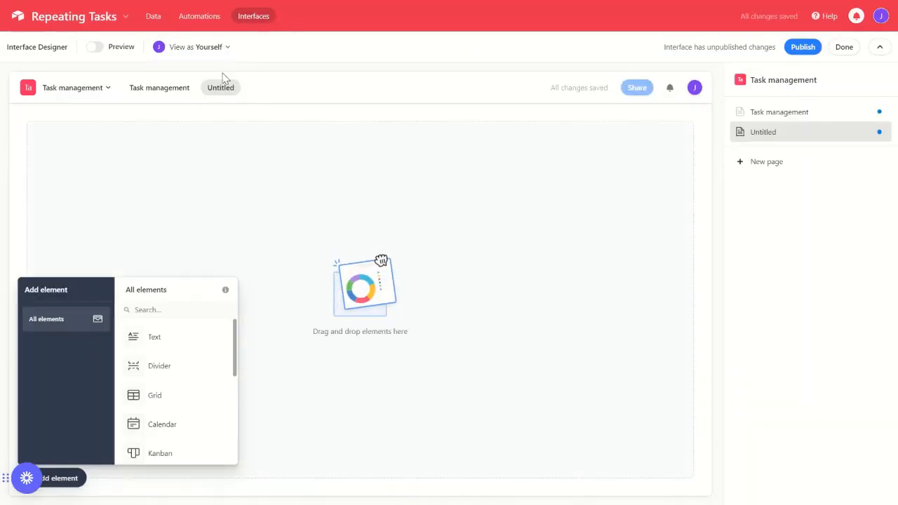
Step: Rename the untitled page "Home page" and place it before the Task management page
double_click(764, 134)
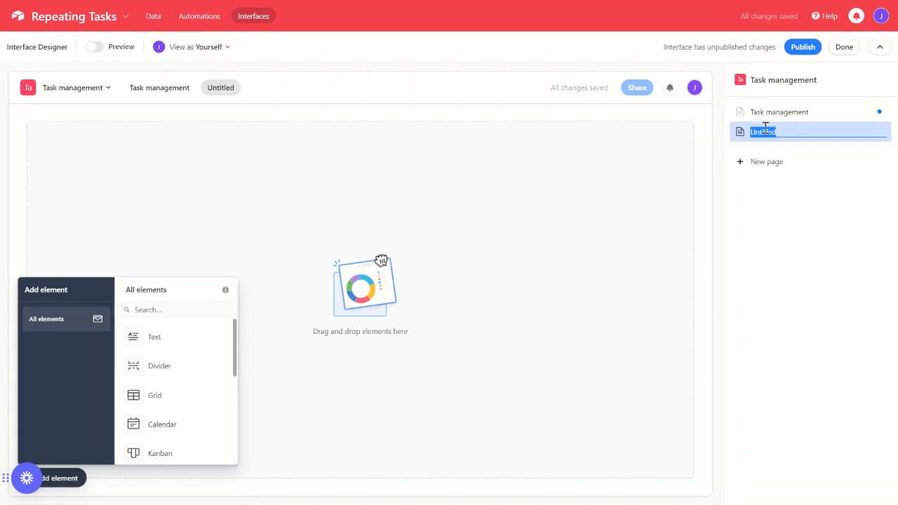
type("H")
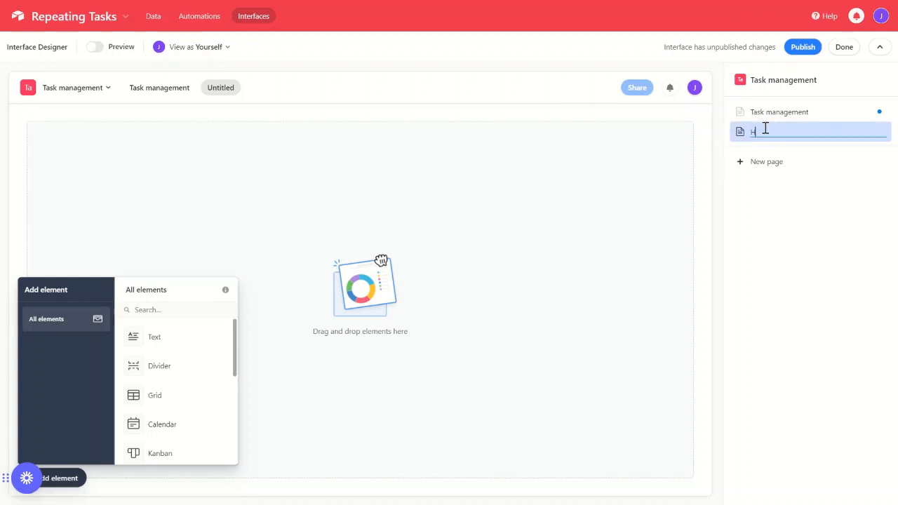
type("ome page")
key("Return")
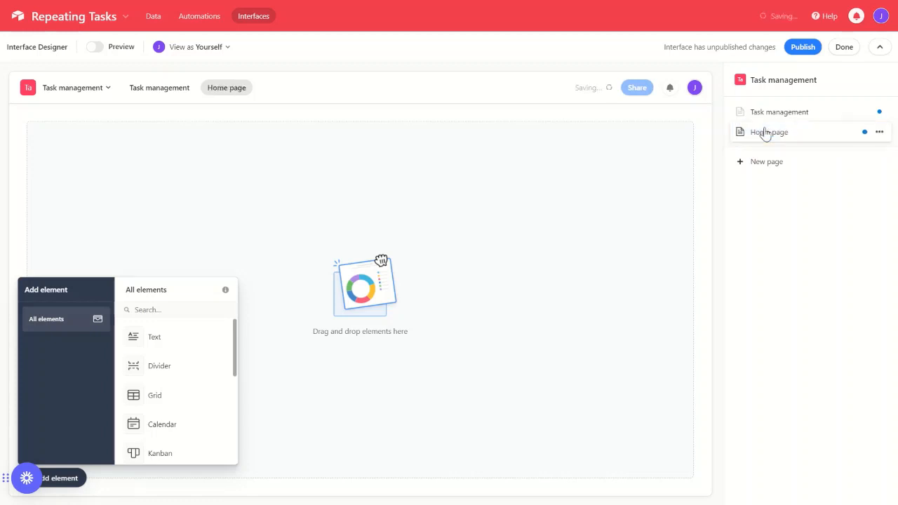
mouse_move(797, 112)
left_mouse_down()
mouse_move(795, 104)
mouse_move(794, 113)
left_mouse_up()
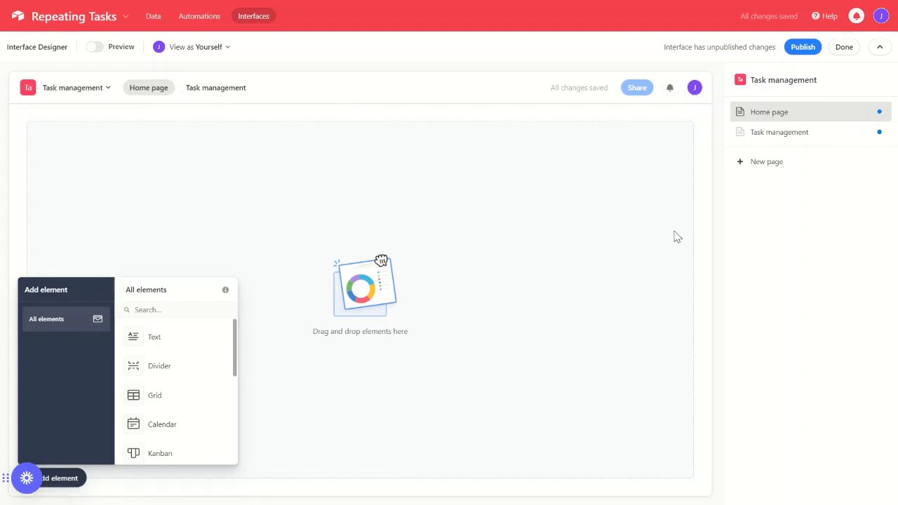
Step: Filter the Task management page's record list to specific records where Complete is unchecked
left_click(771, 133)
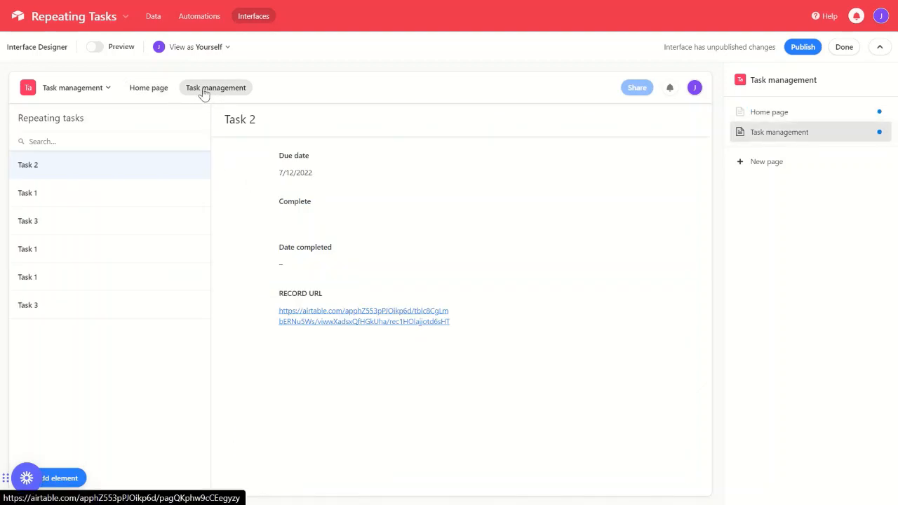
left_click(117, 380)
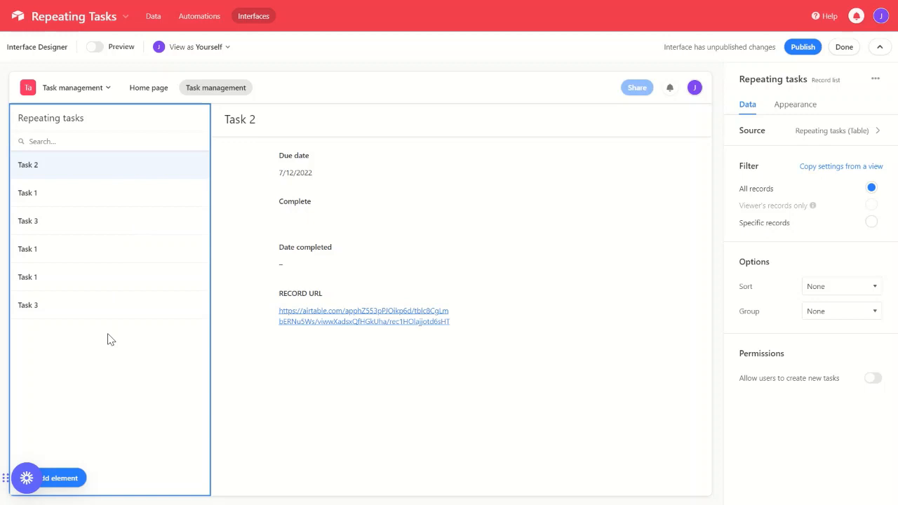
left_click(63, 196)
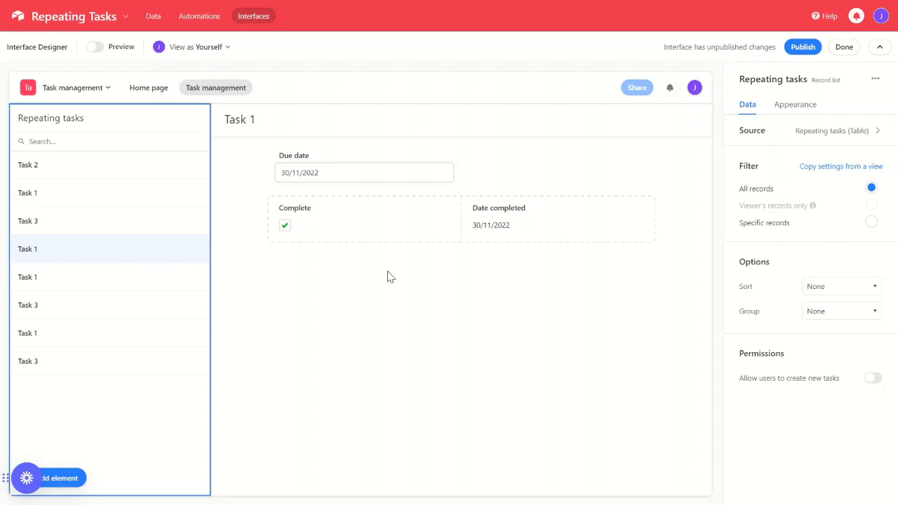
left_click(763, 224)
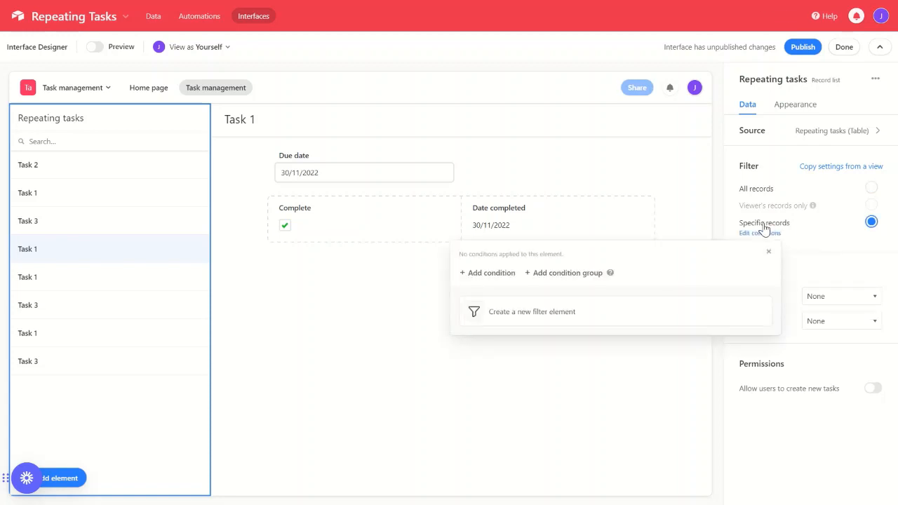
left_click(492, 274)
left_click(533, 281)
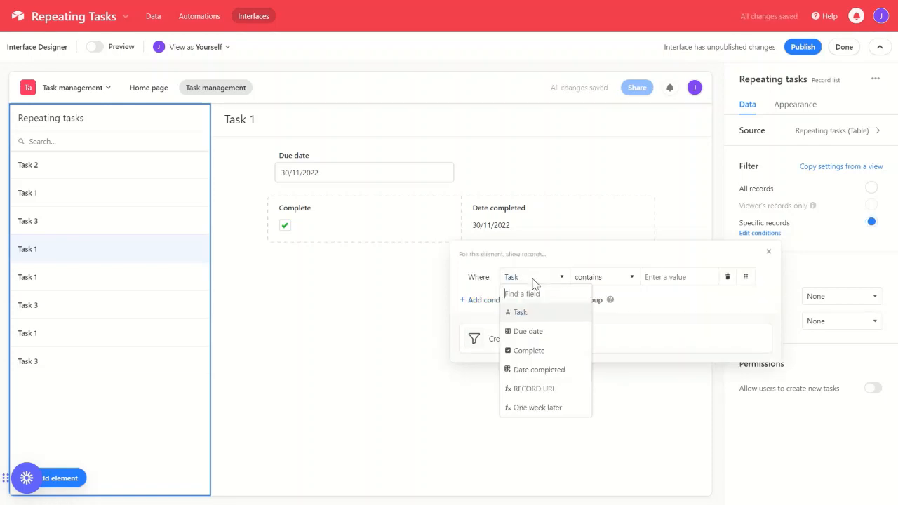
left_click(533, 353)
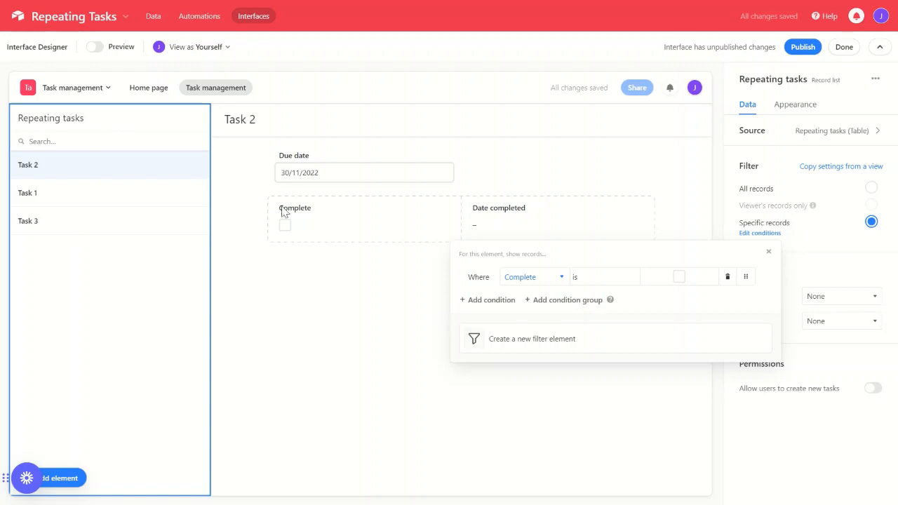
left_click(846, 255)
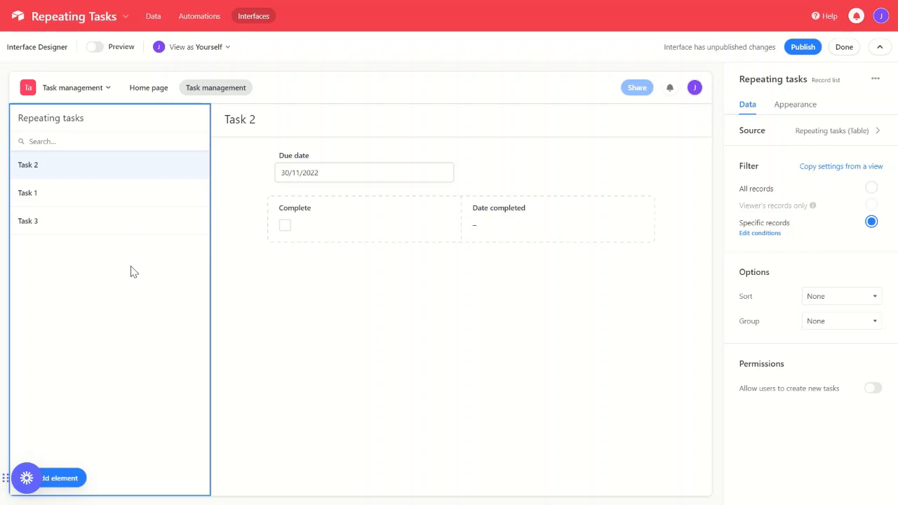
Step: Group the record list by Due date in ascending (1 → 9) order
left_click(816, 323)
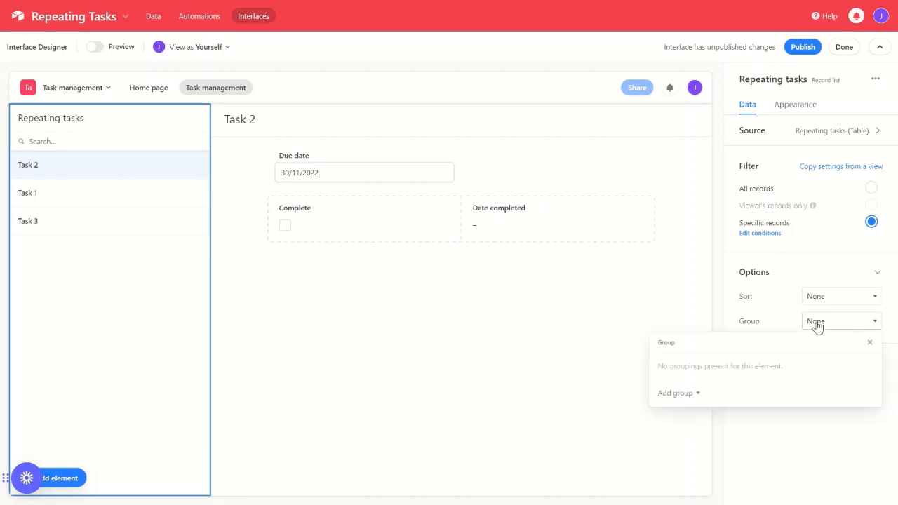
left_click(677, 395)
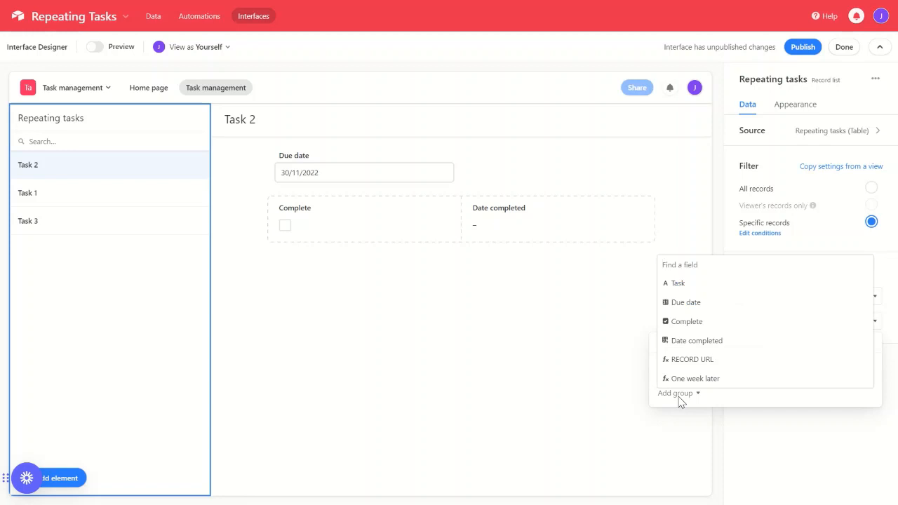
left_click(691, 302)
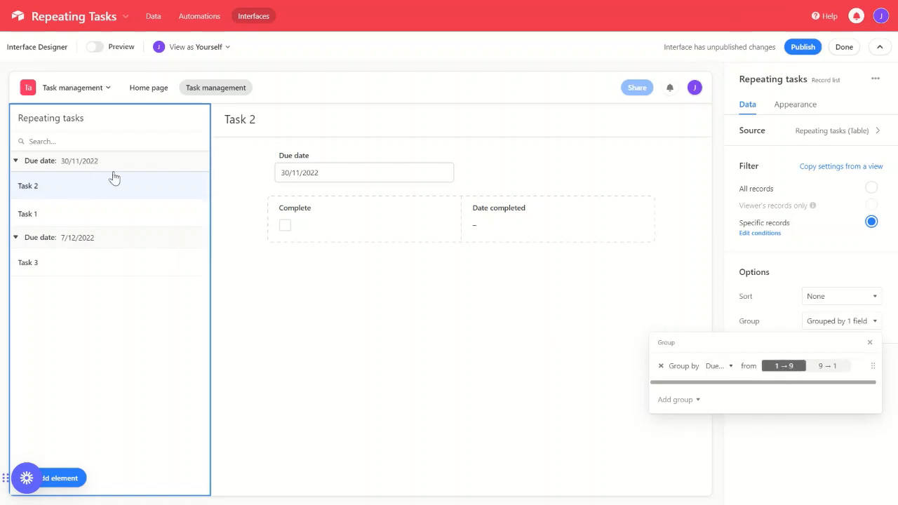
left_click(826, 366)
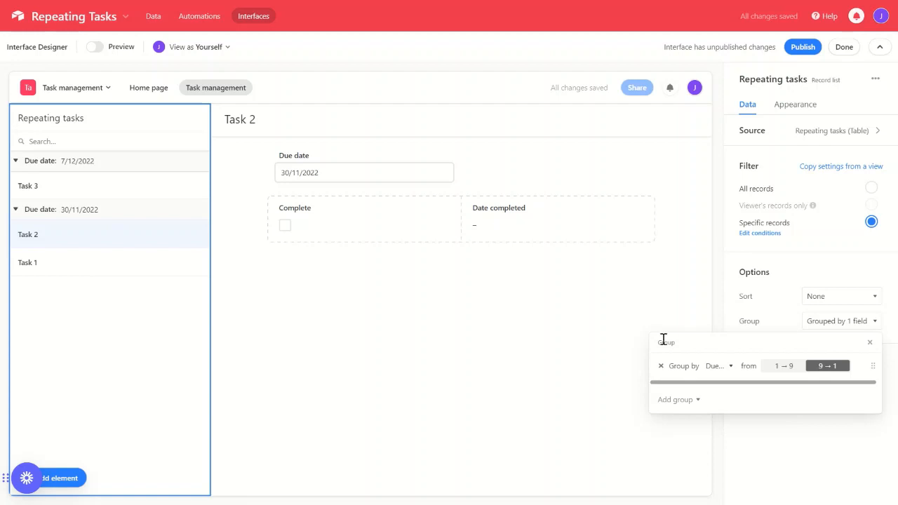
left_click(788, 366)
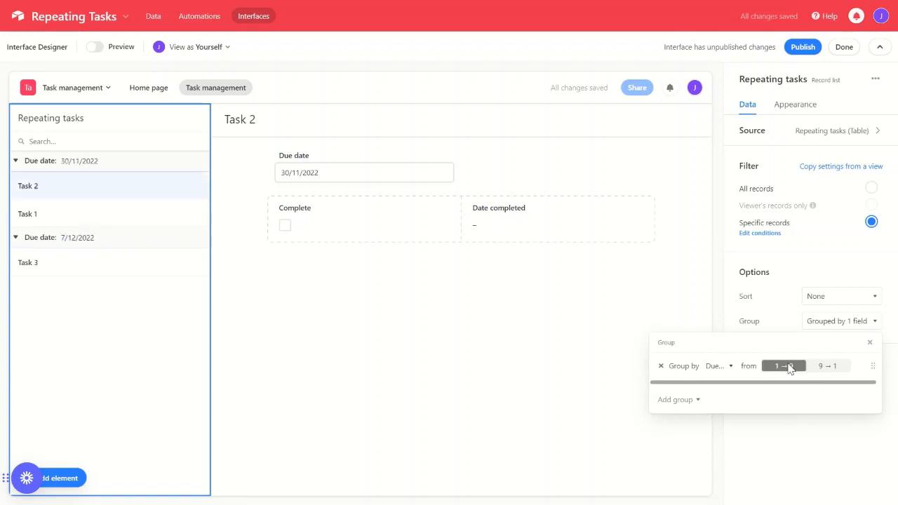
left_click(315, 351)
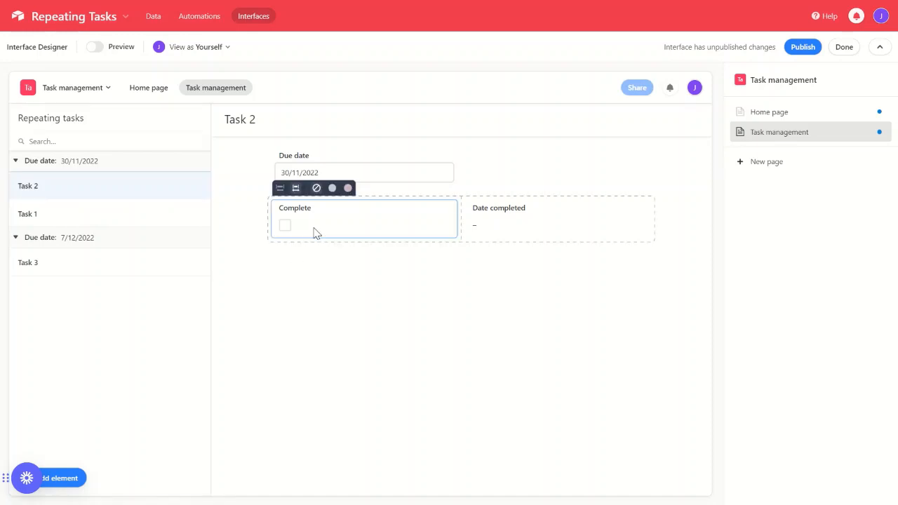
Step: In preview mode, mark Task 2 due 30/11/2022 as complete and open its repeated record due 7/12/2022
left_click(93, 49)
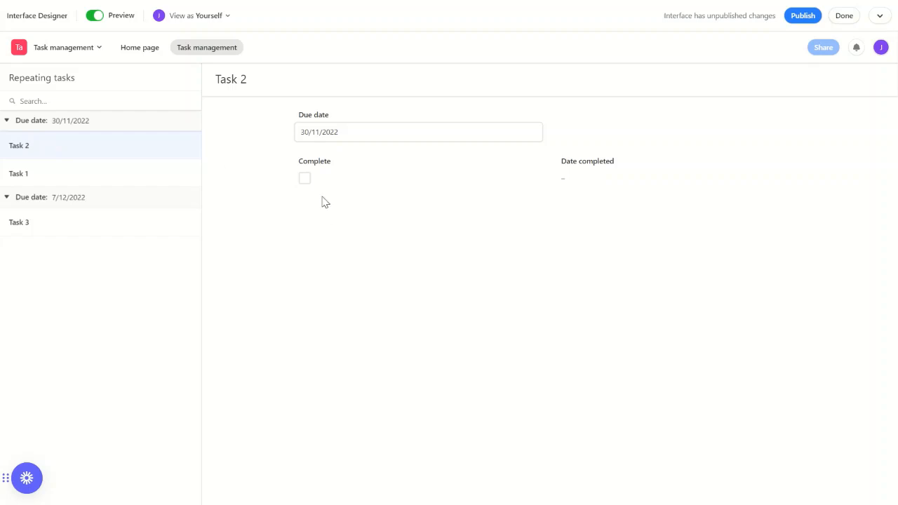
left_click(304, 179)
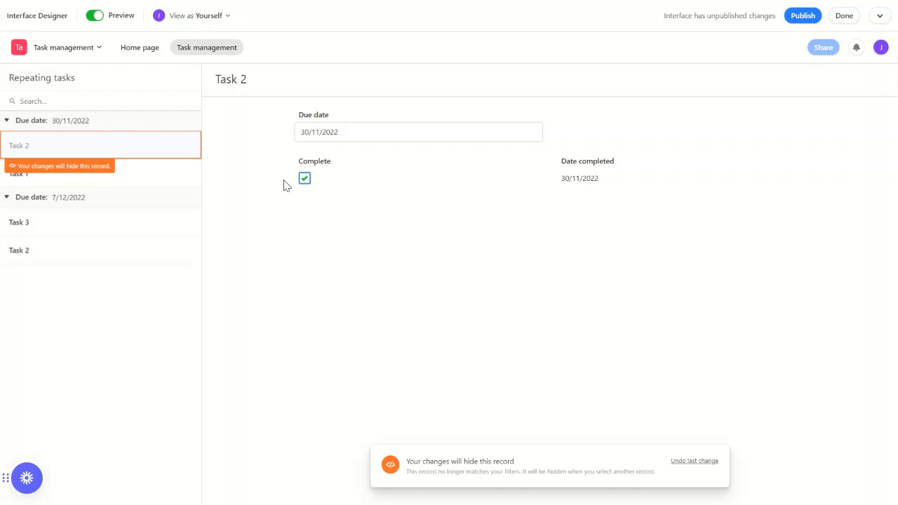
left_click(80, 232)
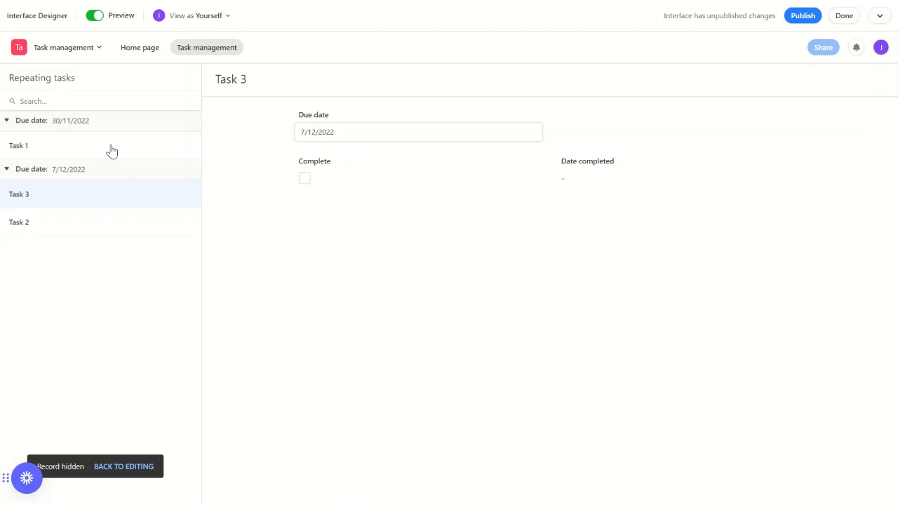
left_click(103, 233)
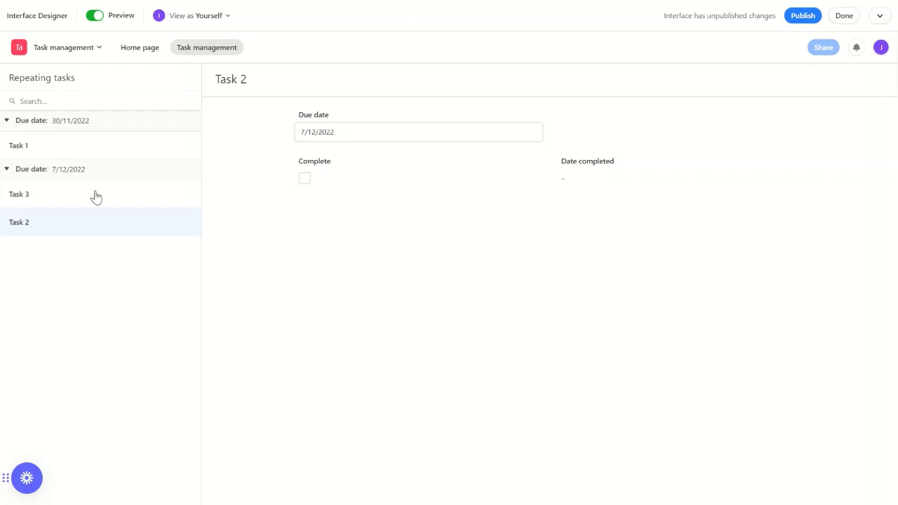
Step: Mark Task 1 due 30/11/2022 as complete and check its repeated record due 7/12/2022 before leaving preview mode
left_click(114, 141)
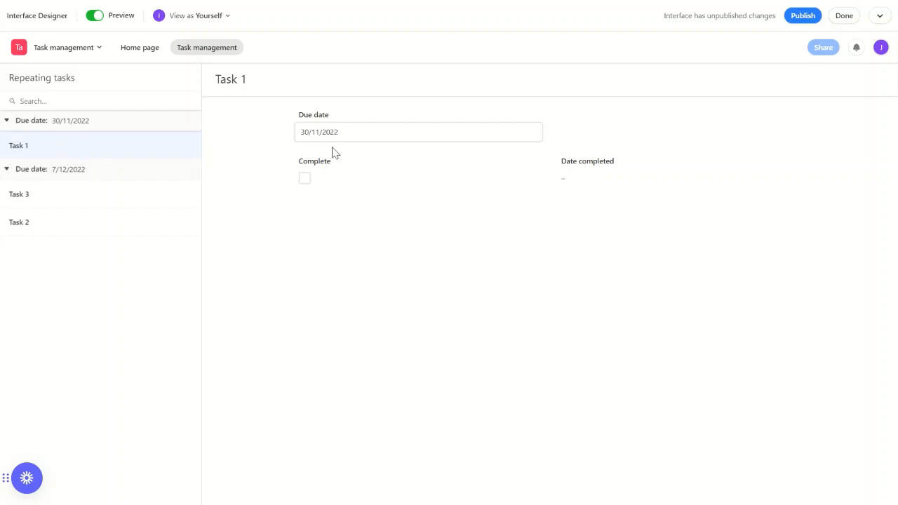
left_click(304, 178)
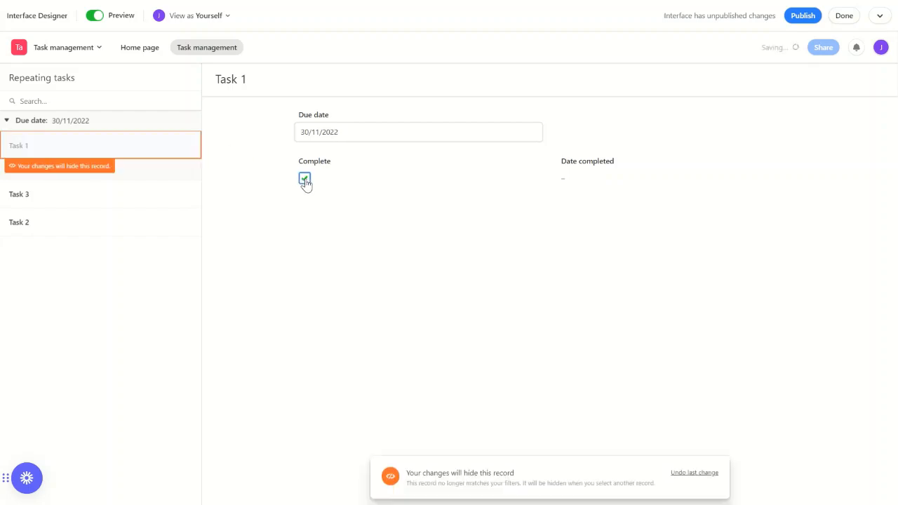
left_click(118, 221)
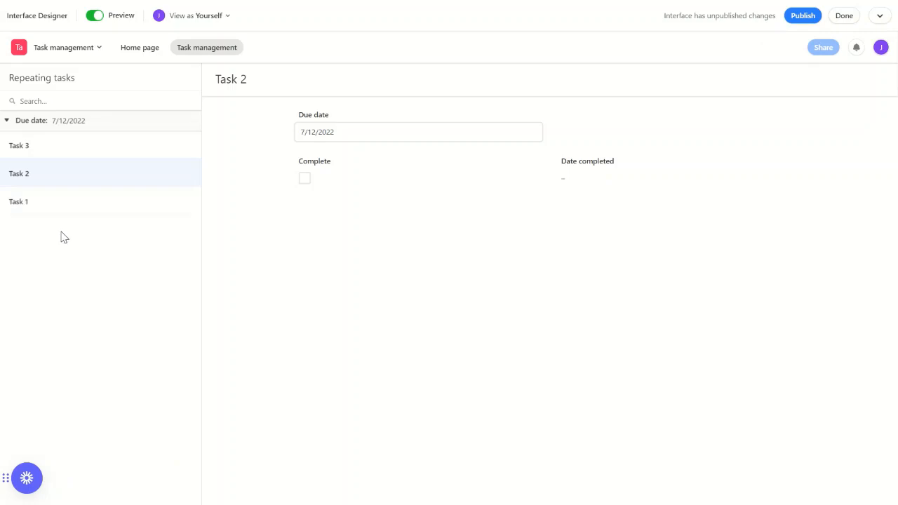
left_click(49, 216)
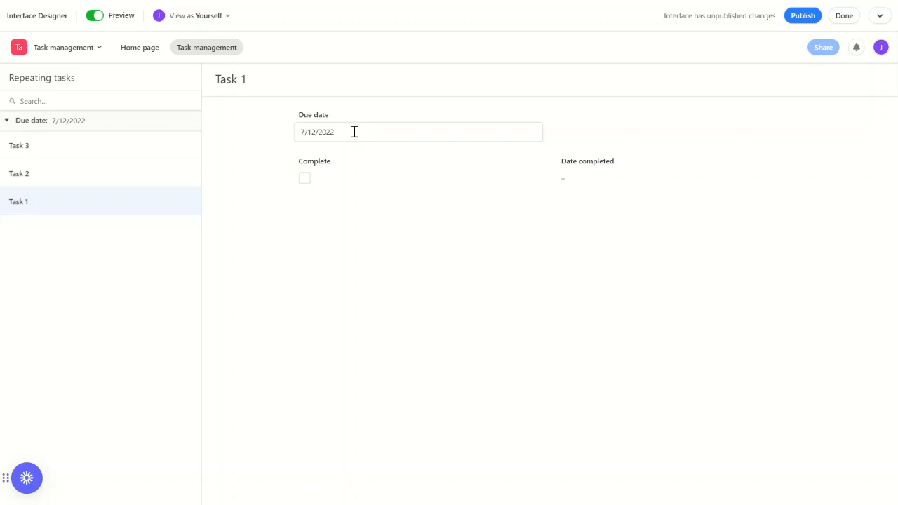
left_click(96, 17)
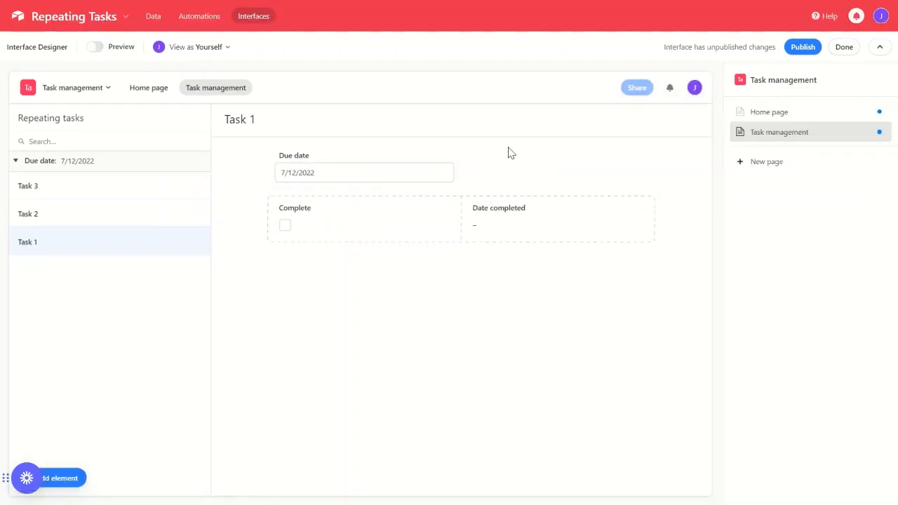
Step: Inspect the Due date and Date completed field settings, and try View-only permission on the Complete field before restoring Editable
left_click(431, 167)
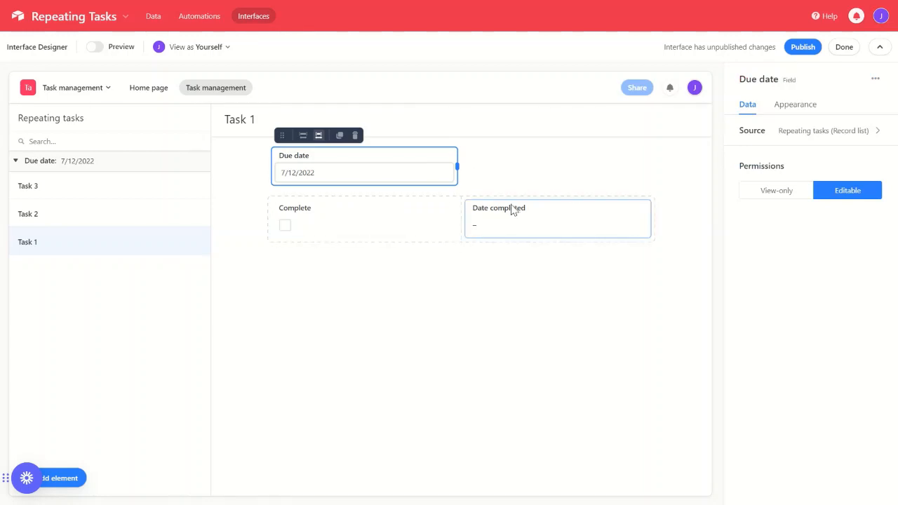
left_click(527, 230)
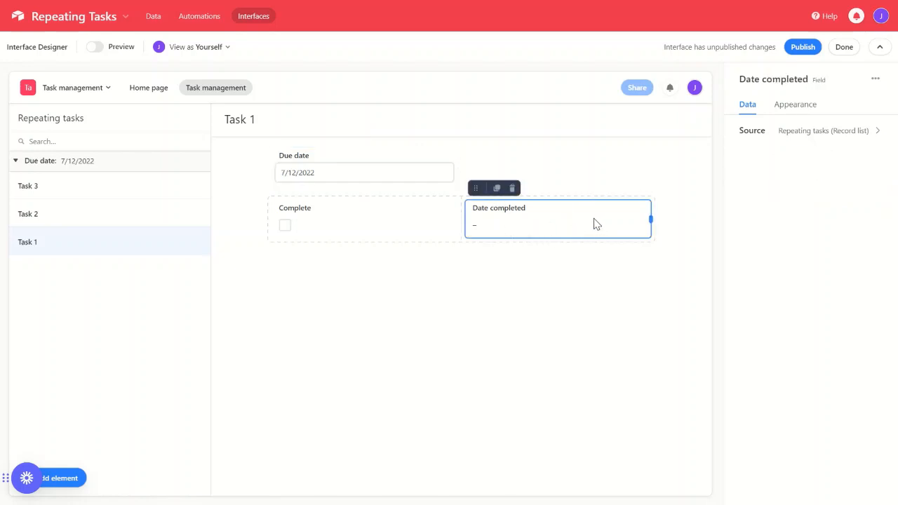
left_click(384, 228)
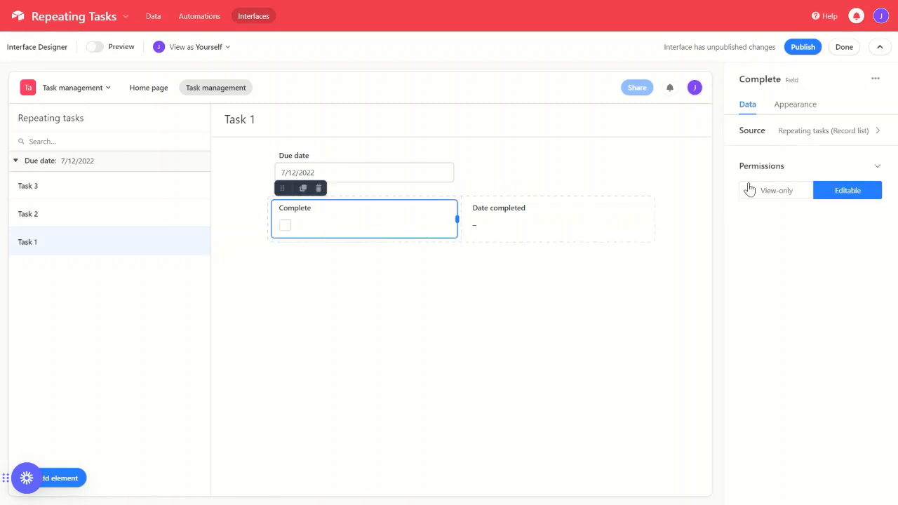
left_click(781, 198)
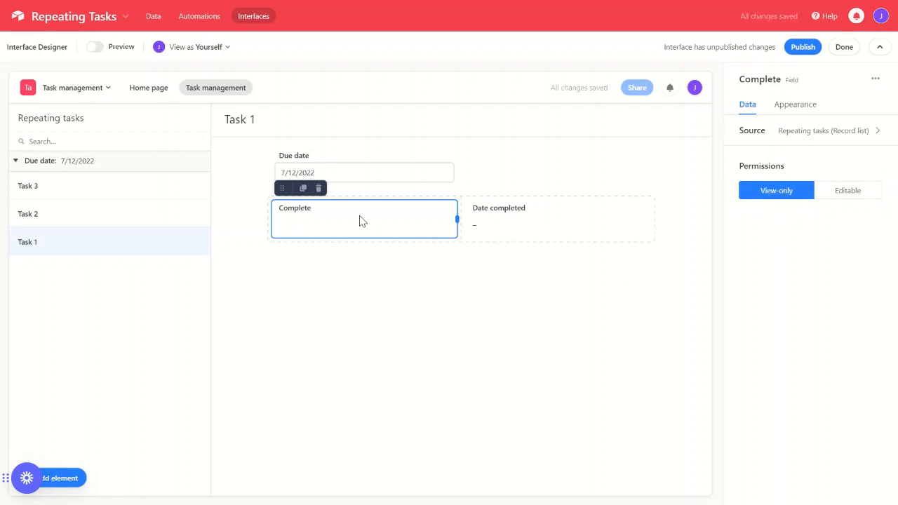
left_click(848, 192)
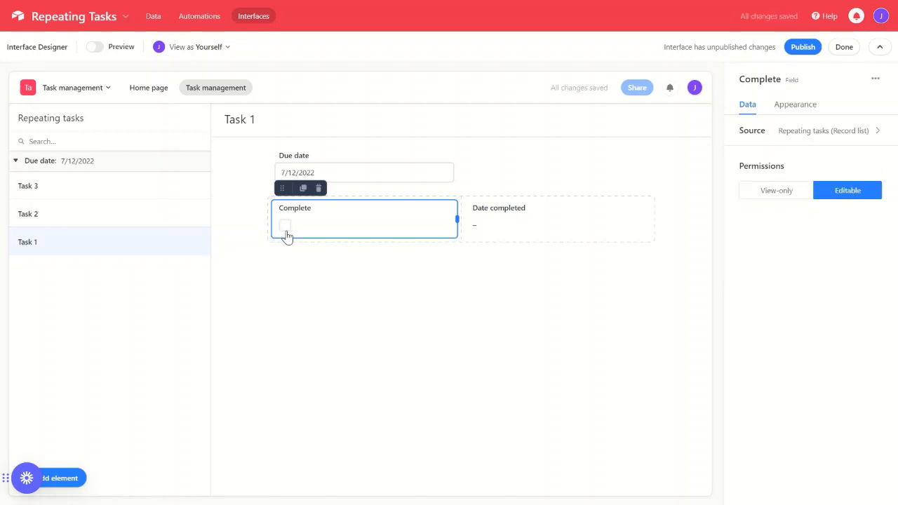
Step: Try View-only permission on the Due date field and switch it back to Editable
left_click(436, 161)
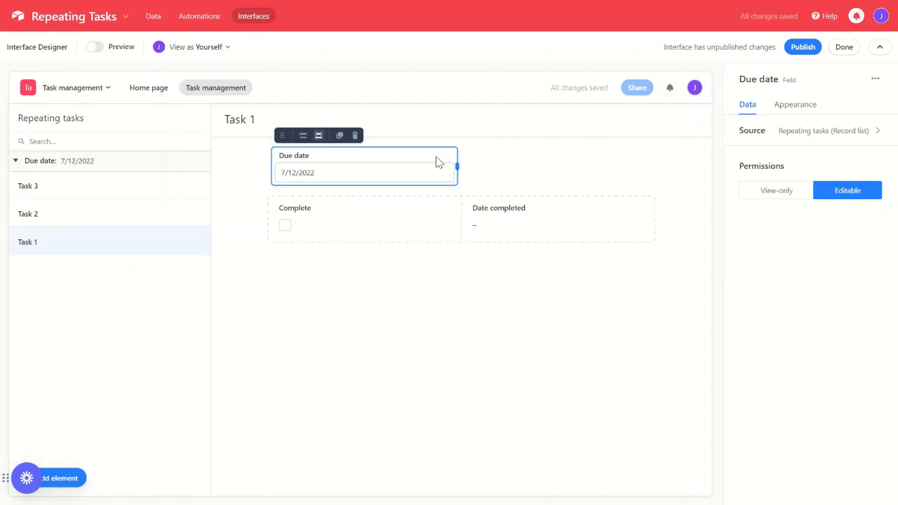
left_click(765, 191)
double_click(306, 175)
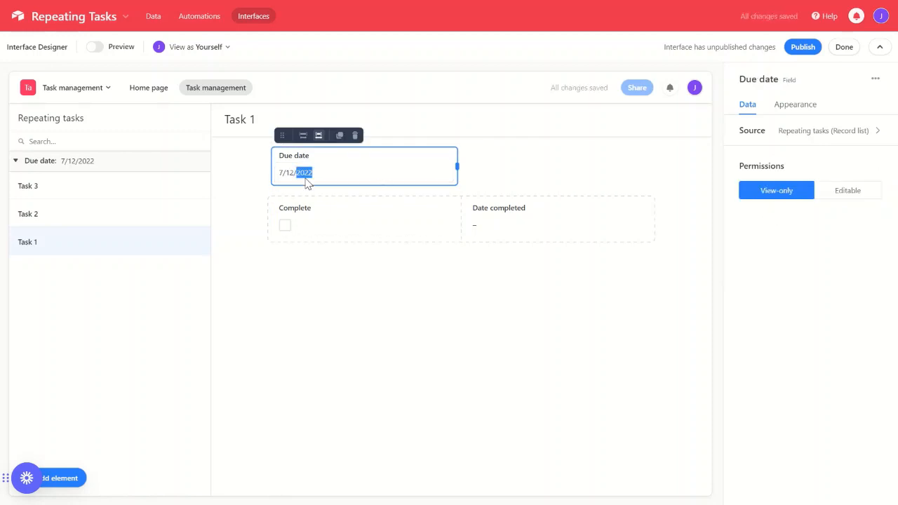
left_click(606, 191)
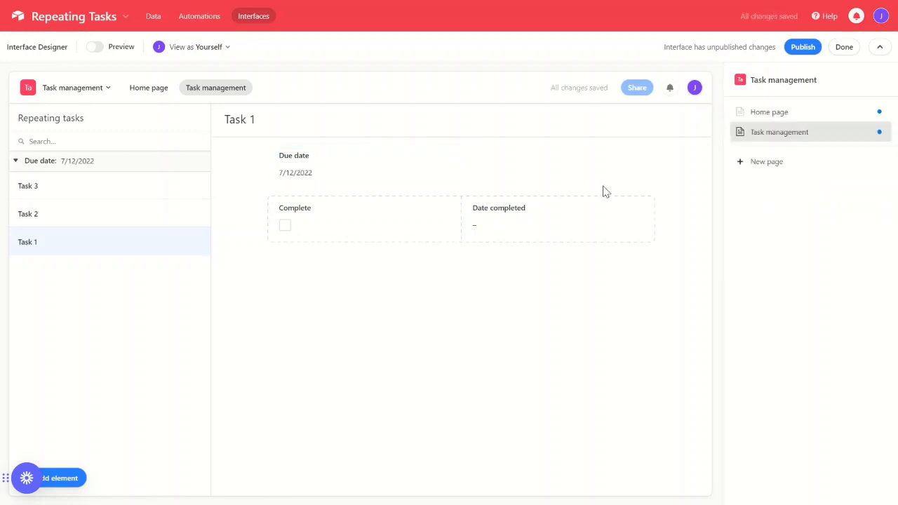
left_click(351, 170)
left_click(866, 196)
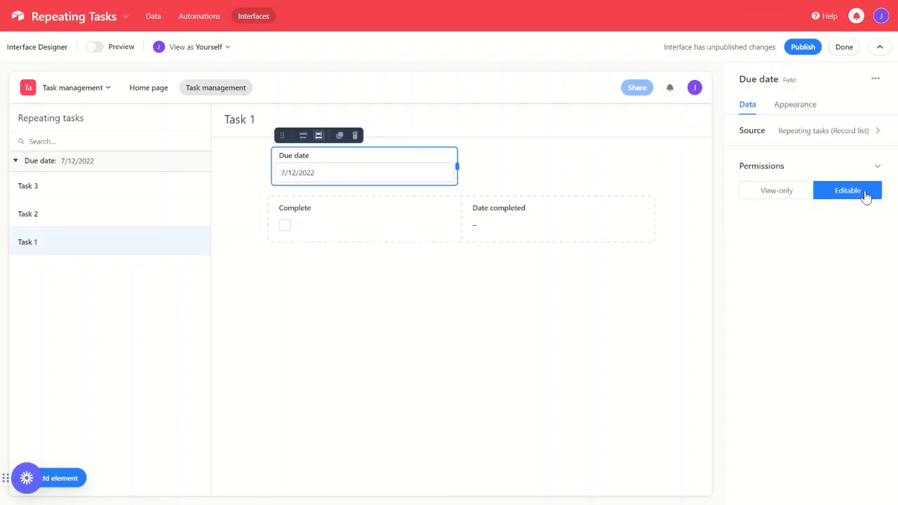
left_click(488, 365)
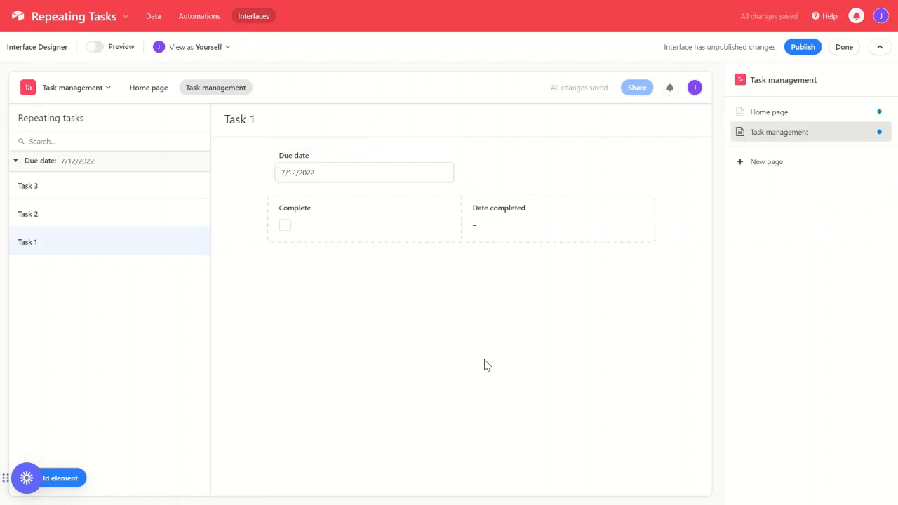